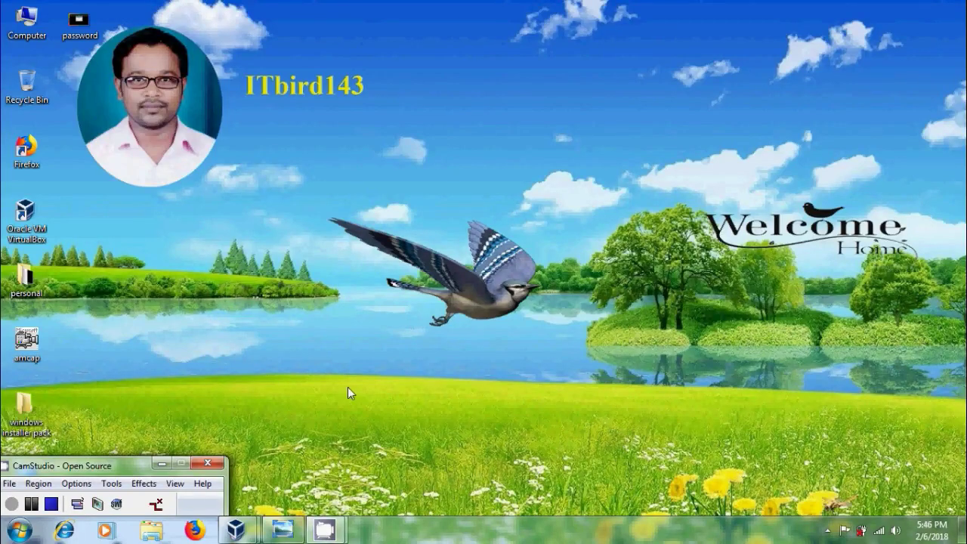
Step: View the password image in Windows Photo Viewer, and switch to the client 1 virtual machine in VirtualBox
{"action": "left_click", "coordinate": [282, 528]}
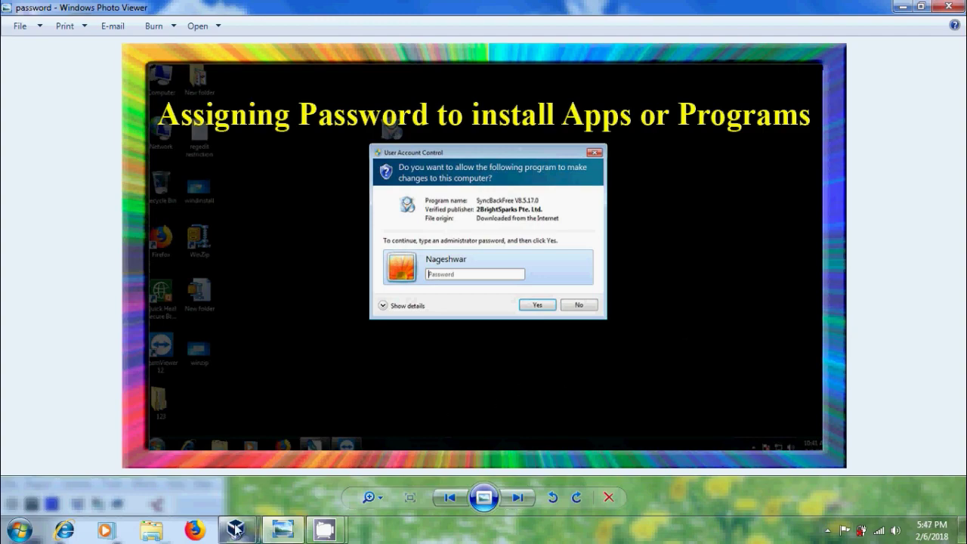
{"action": "mouse_move", "coordinate": [236, 528]}
{"action": "left_click", "coordinate": [294, 479]}
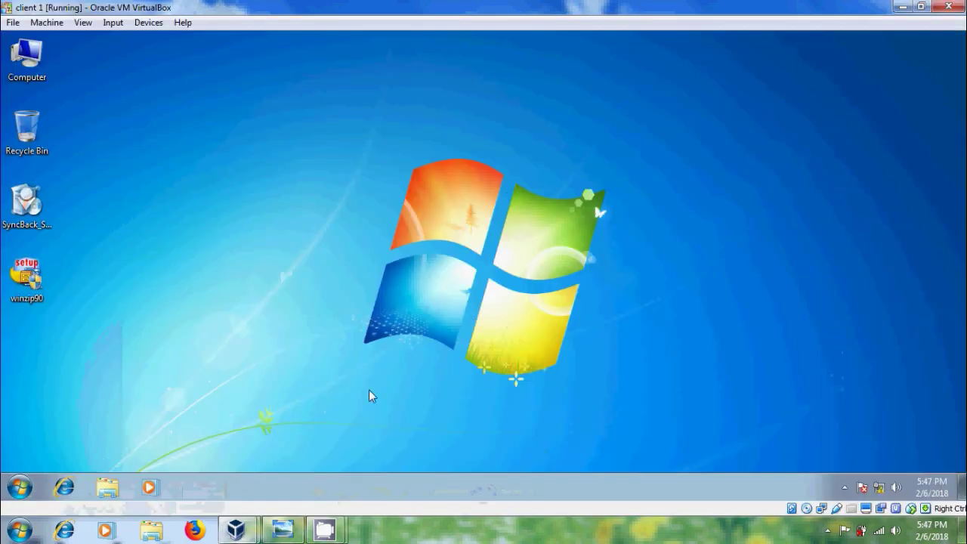
Step: Test-run SyncBack_Setup from the virtual machine's desktop, allow it to make changes, and exit setup at the license agreement
{"action": "left_click", "coordinate": [27, 215]}
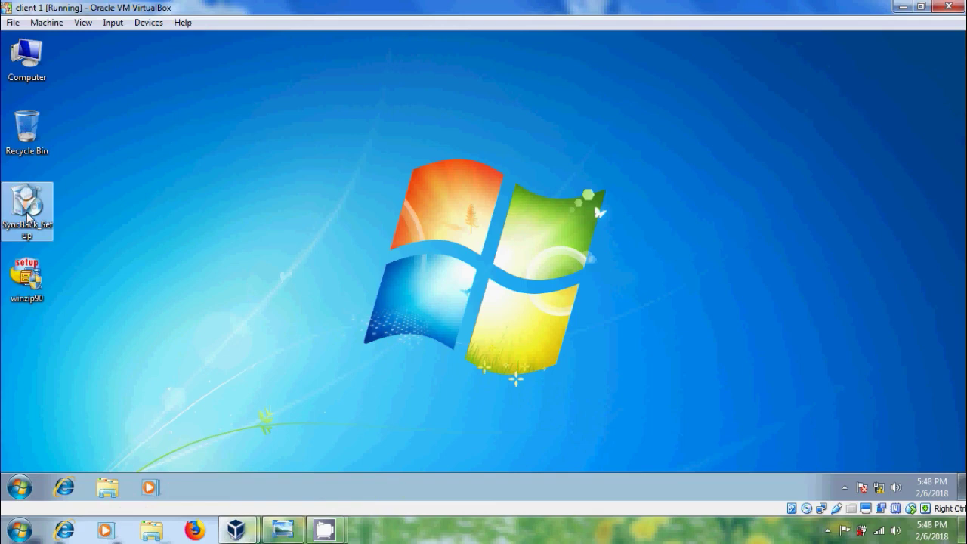
{"action": "right_click", "coordinate": [27, 216]}
{"action": "left_click", "coordinate": [84, 221]}
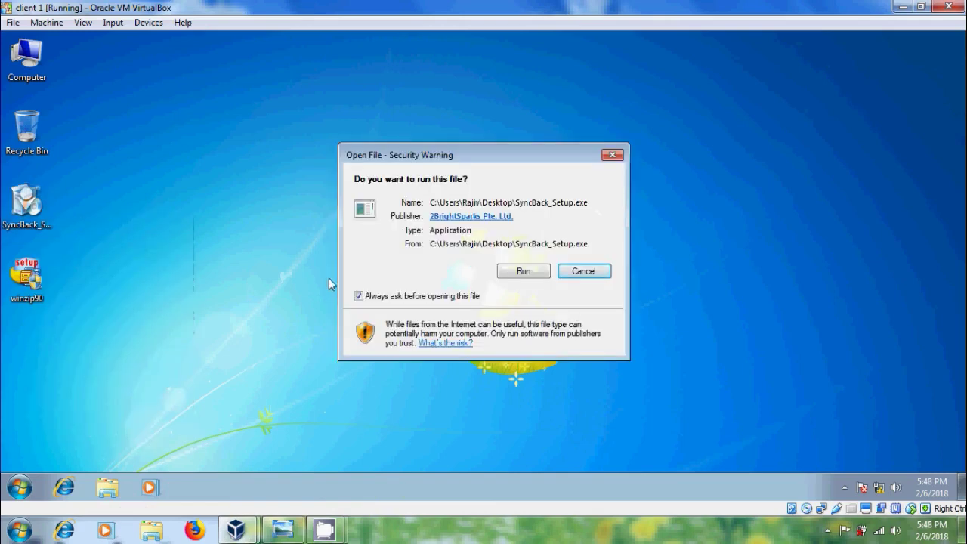
{"action": "left_click", "coordinate": [522, 272]}
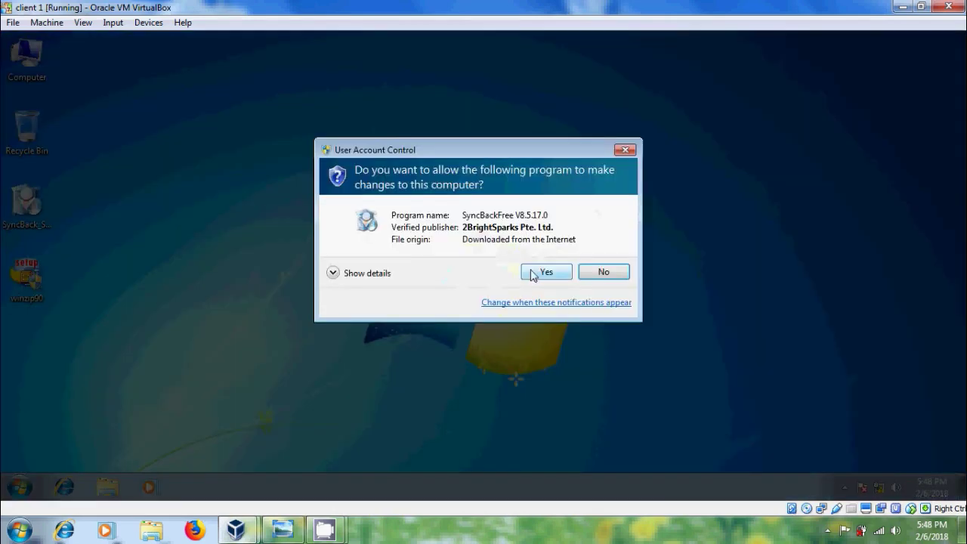
{"action": "left_click", "coordinate": [544, 274]}
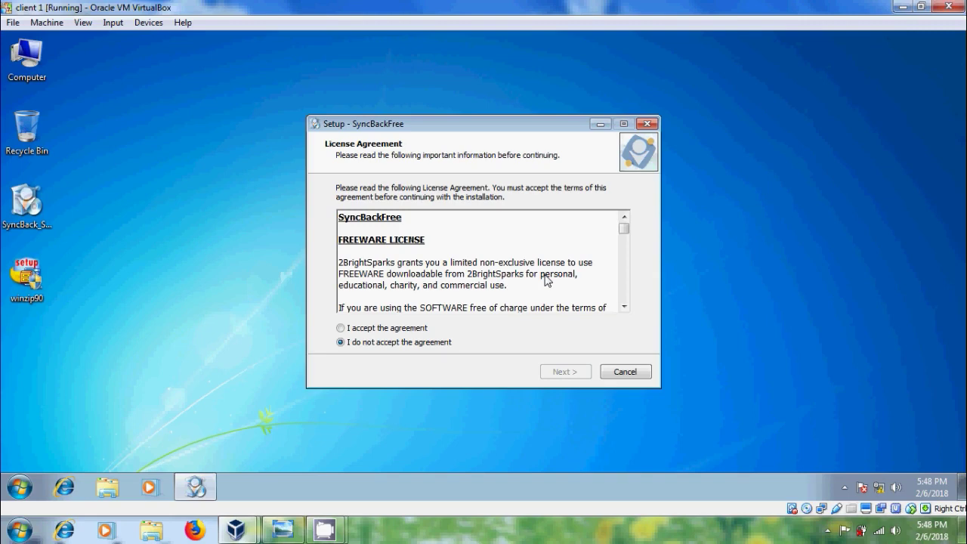
{"action": "left_click", "coordinate": [632, 374]}
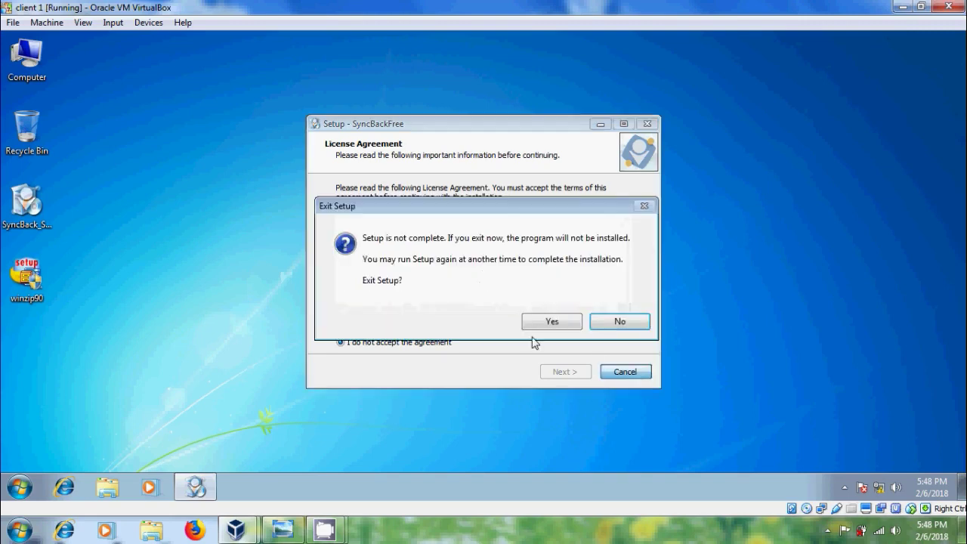
{"action": "left_click", "coordinate": [535, 324]}
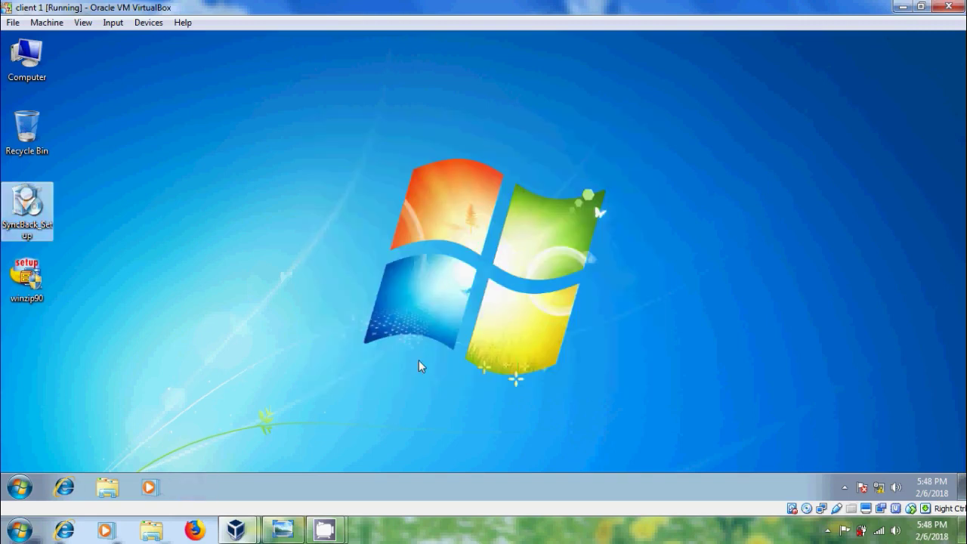
Step: Open Local Security Policy from the Control Panel's Administrative Tools and display the Security Options under Local Policies
{"action": "left_click", "coordinate": [20, 488]}
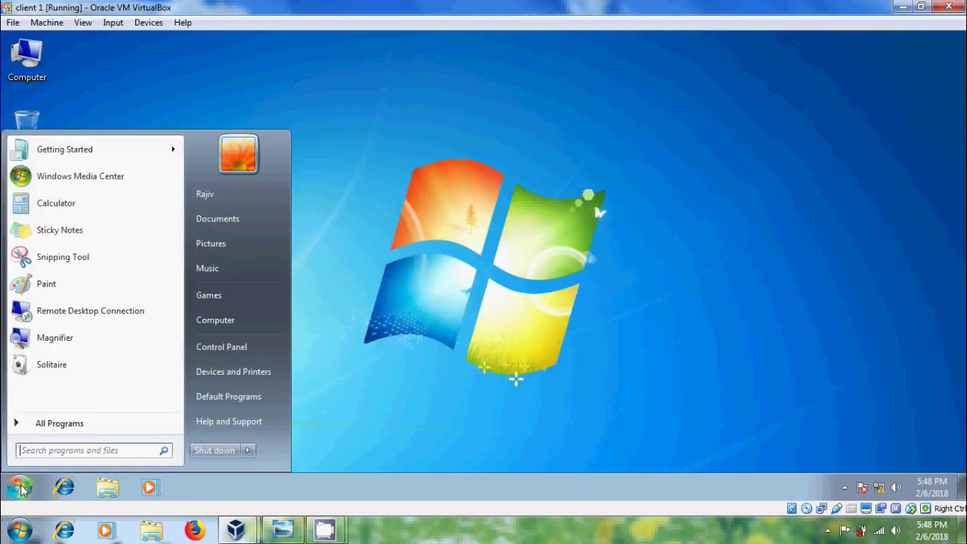
{"action": "left_click", "coordinate": [238, 345]}
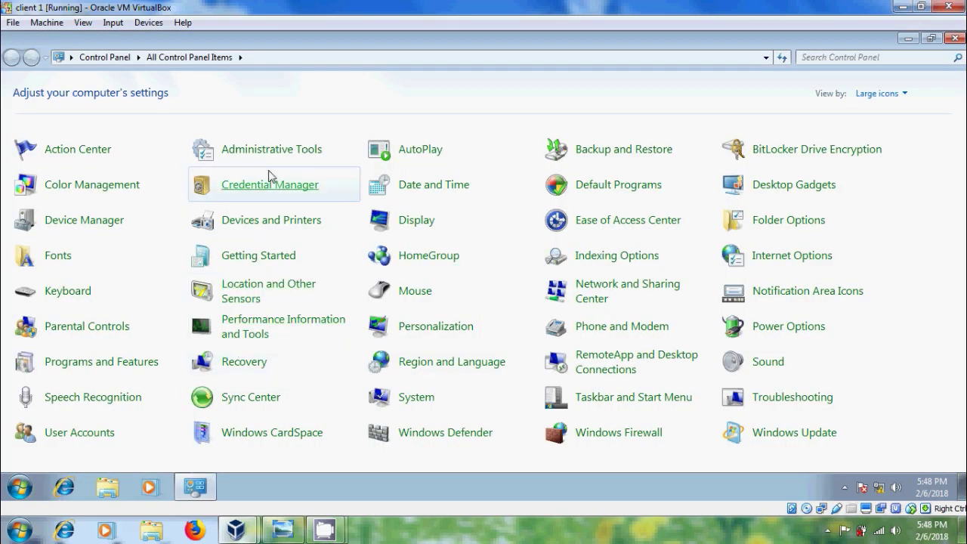
{"action": "left_click", "coordinate": [274, 150]}
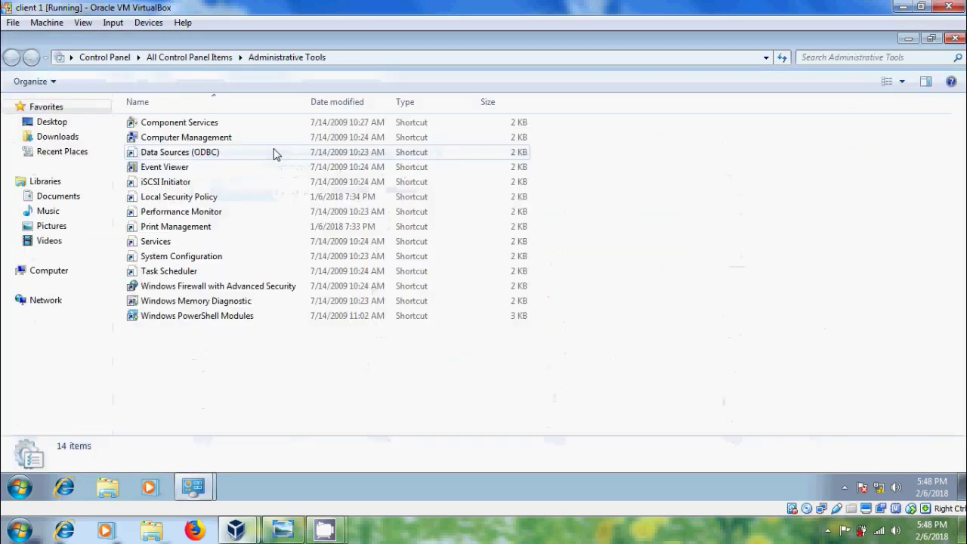
{"action": "left_click", "coordinate": [195, 199]}
{"action": "double_click", "coordinate": [195, 199]}
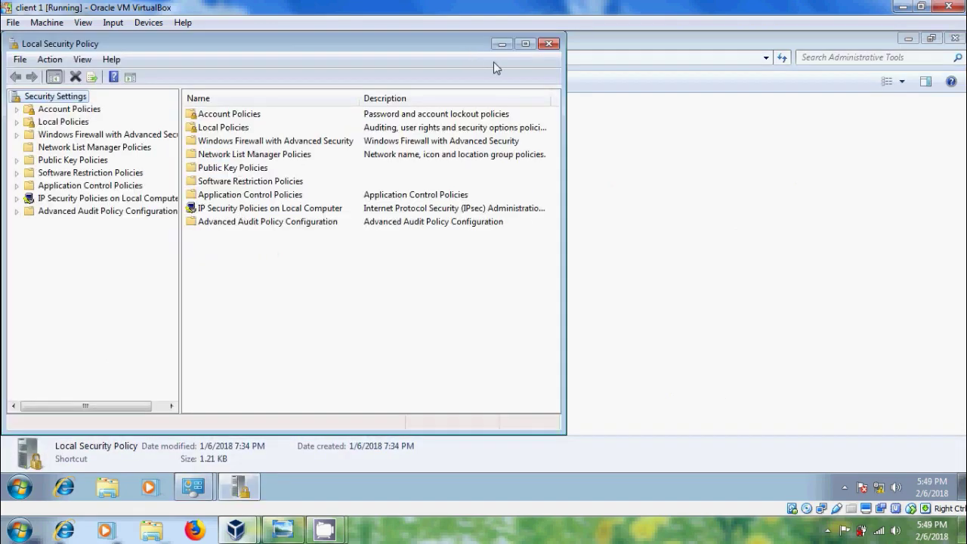
{"action": "left_click", "coordinate": [529, 41]}
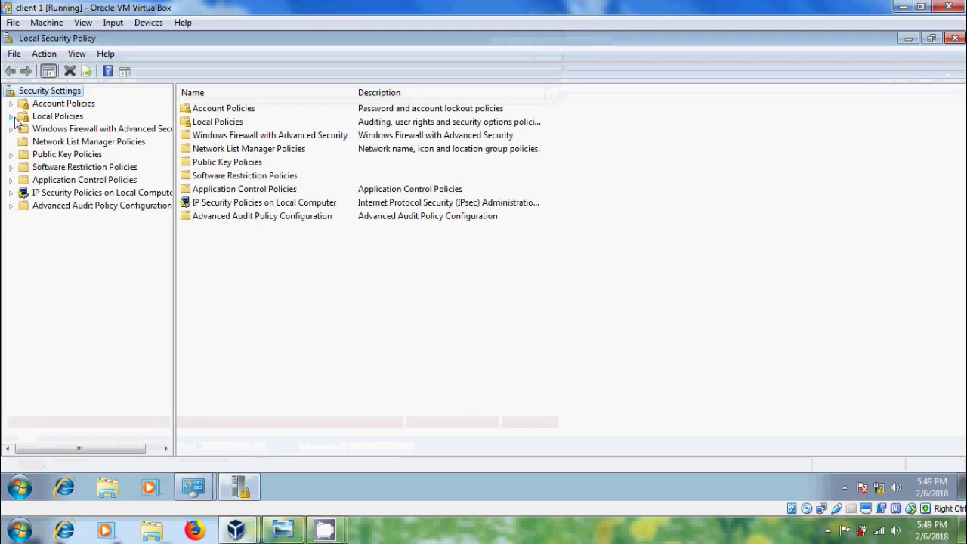
{"action": "left_click", "coordinate": [11, 116]}
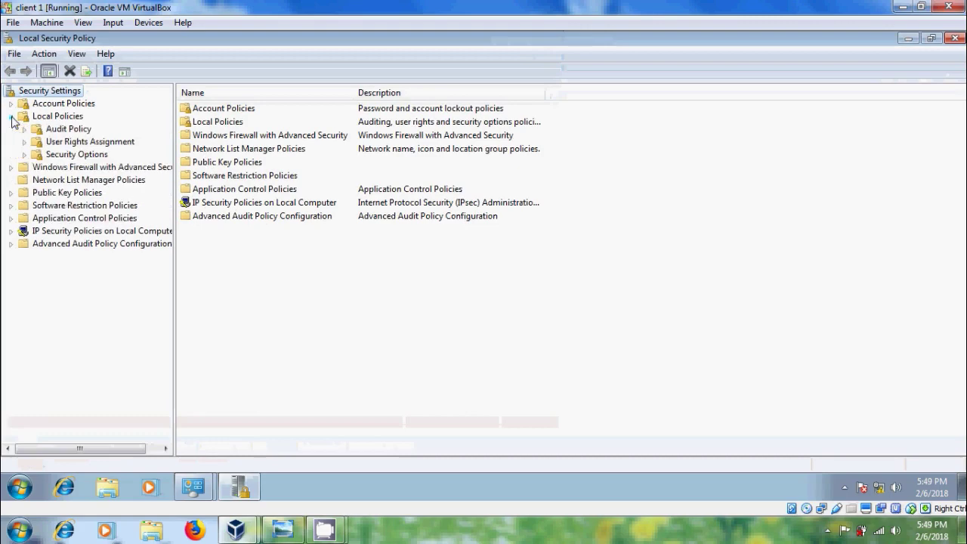
{"action": "left_click", "coordinate": [87, 155]}
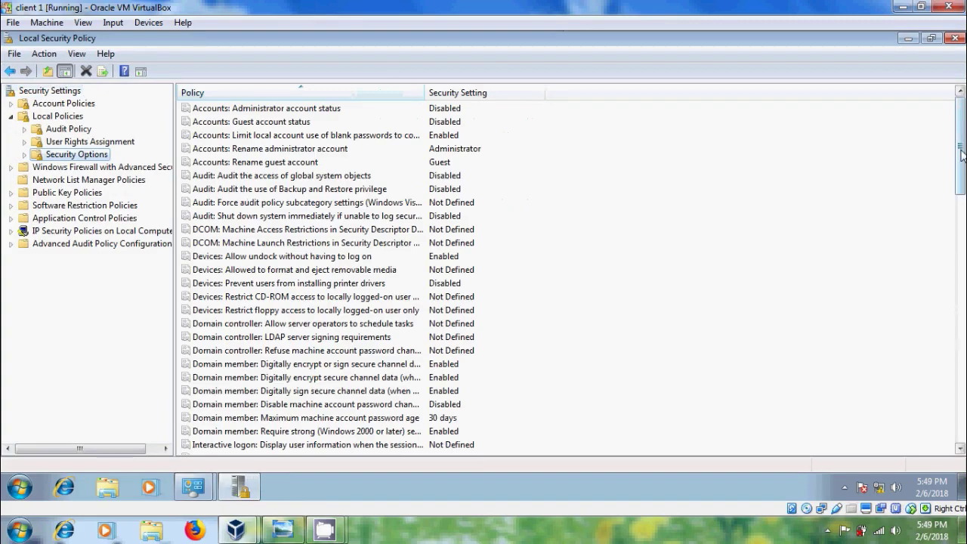
Step: Set the User Account Control elevation prompt for administrators in Admin Approval Mode to "Prompt for credentials on the secure desktop"
{"action": "left_click_drag", "start_coordinate": [960, 145], "coordinate": [959, 391]}
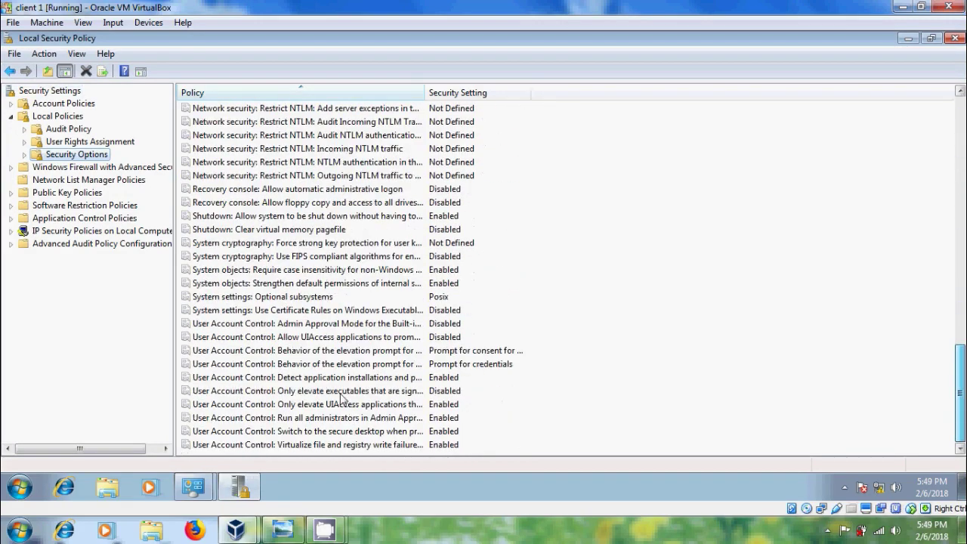
{"action": "double_click", "coordinate": [319, 352]}
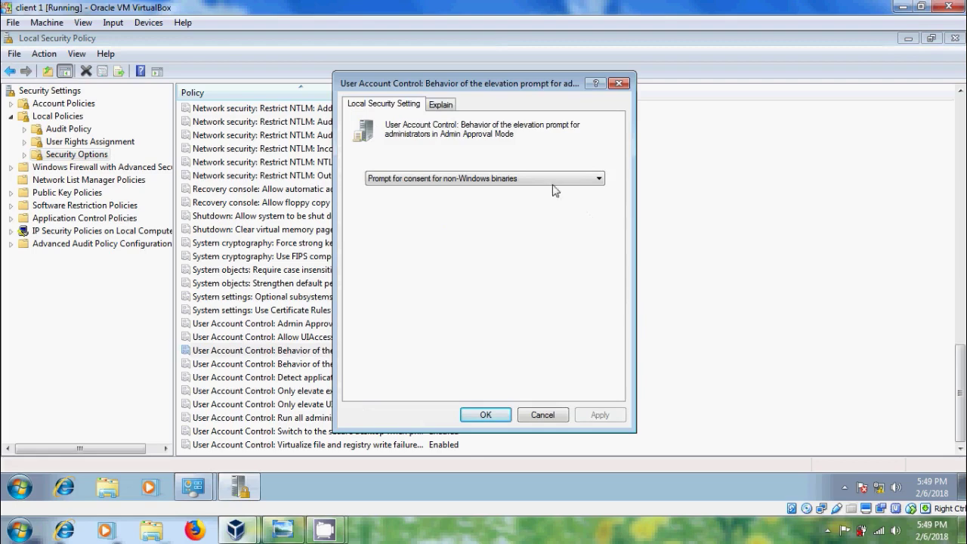
{"action": "left_click", "coordinate": [598, 179]}
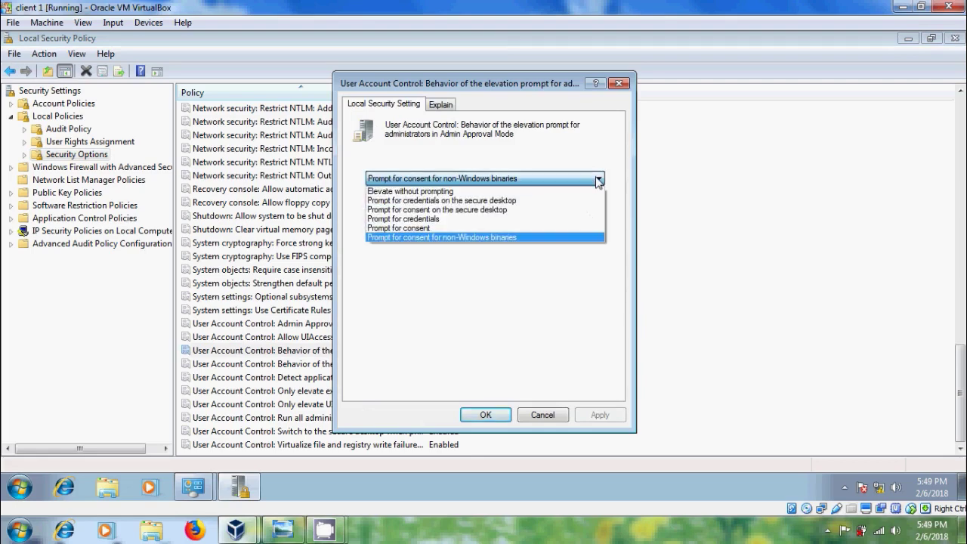
{"action": "left_click", "coordinate": [489, 201]}
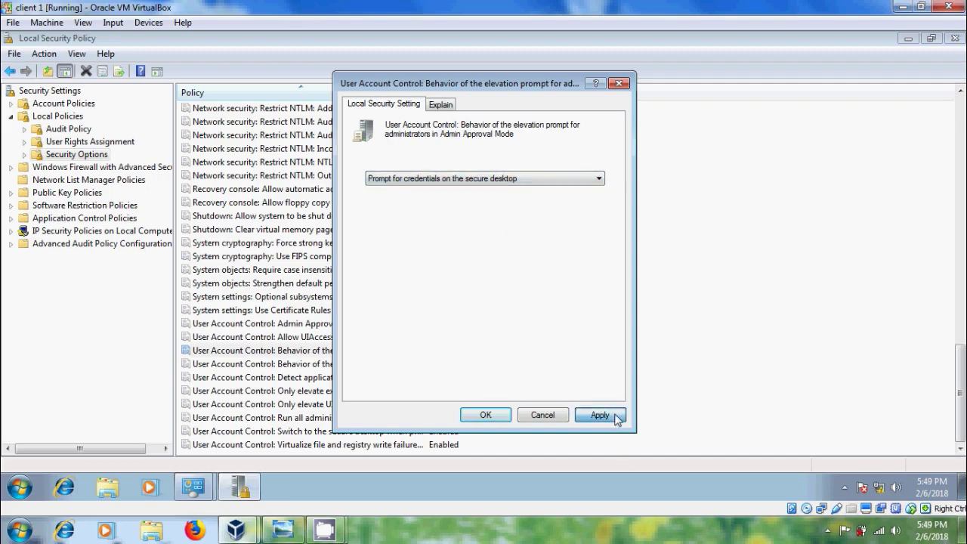
{"action": "left_click", "coordinate": [616, 418]}
{"action": "left_click", "coordinate": [492, 414]}
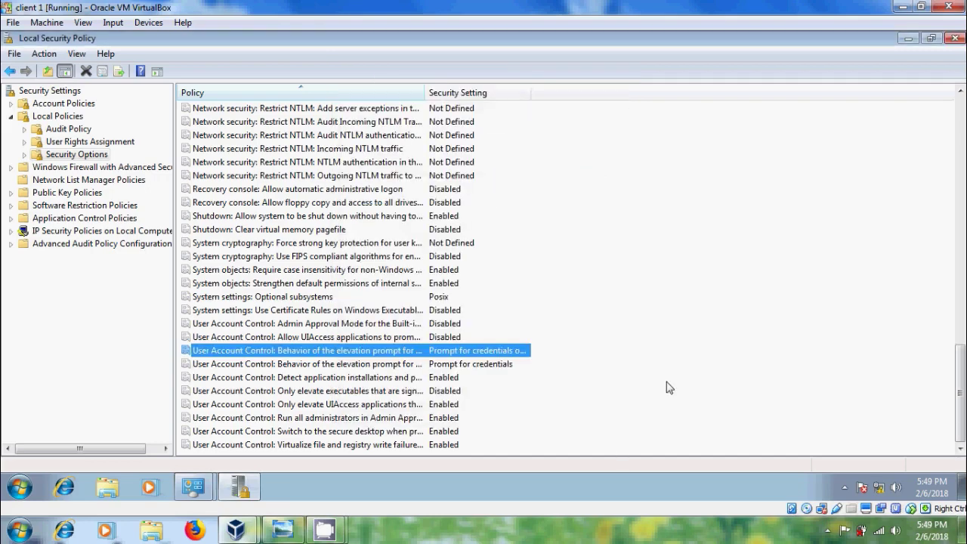
Step: Set the User Account Control elevation prompt for standard users to "Prompt for credentials on the secure desktop"
{"action": "double_click", "coordinate": [299, 366]}
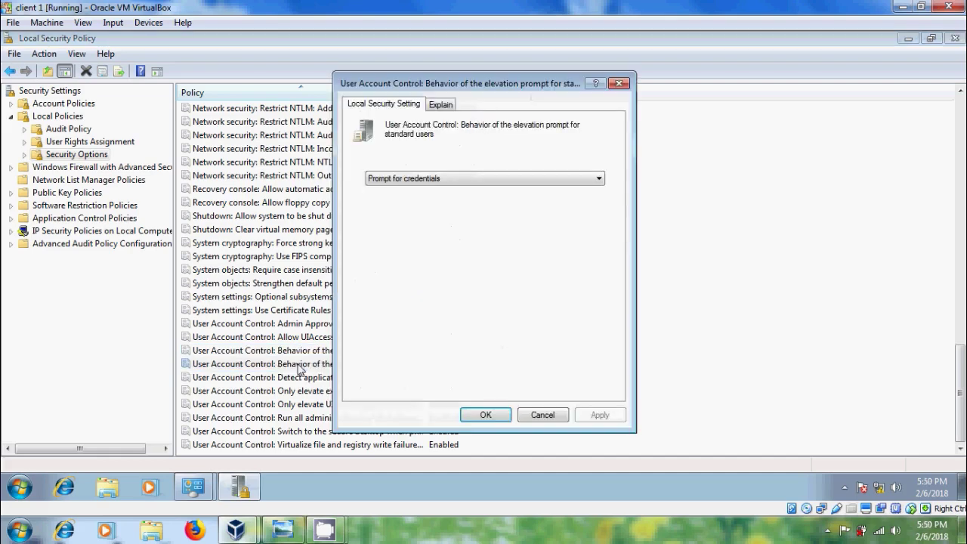
{"action": "left_click", "coordinate": [600, 180]}
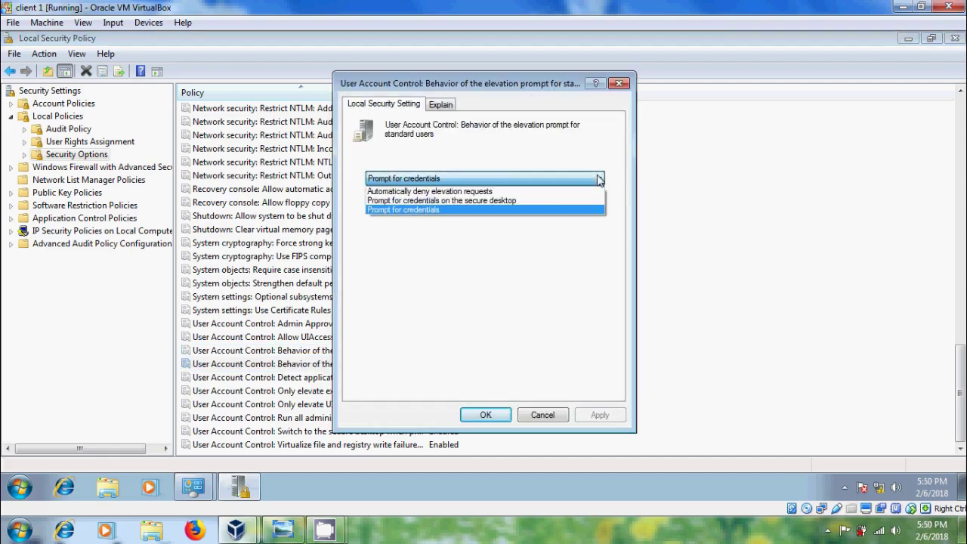
{"action": "left_click", "coordinate": [491, 201]}
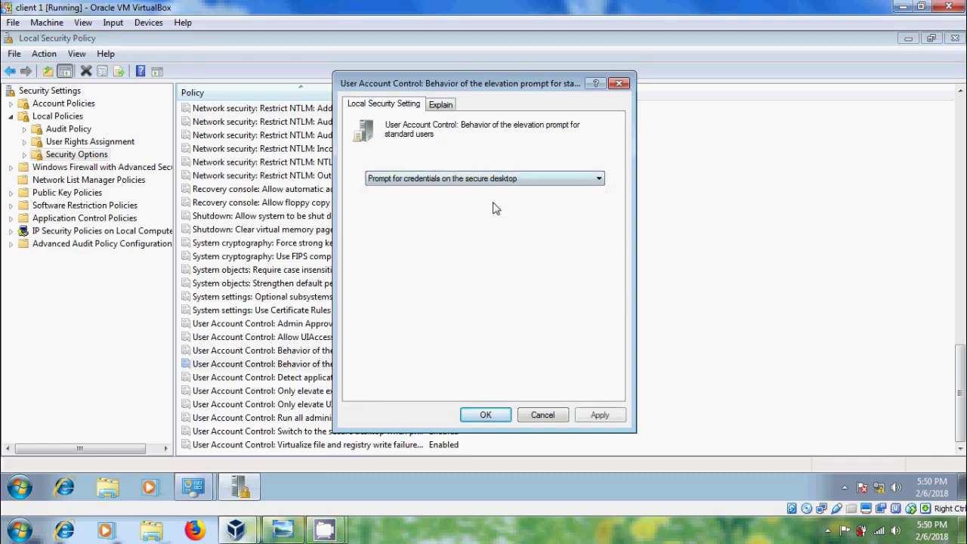
{"action": "left_click", "coordinate": [608, 416]}
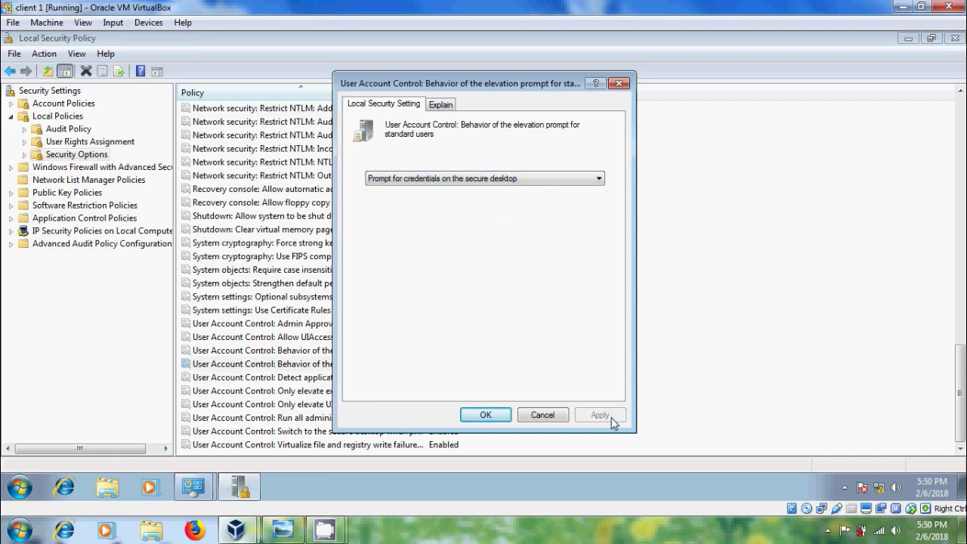
{"action": "left_click", "coordinate": [486, 415]}
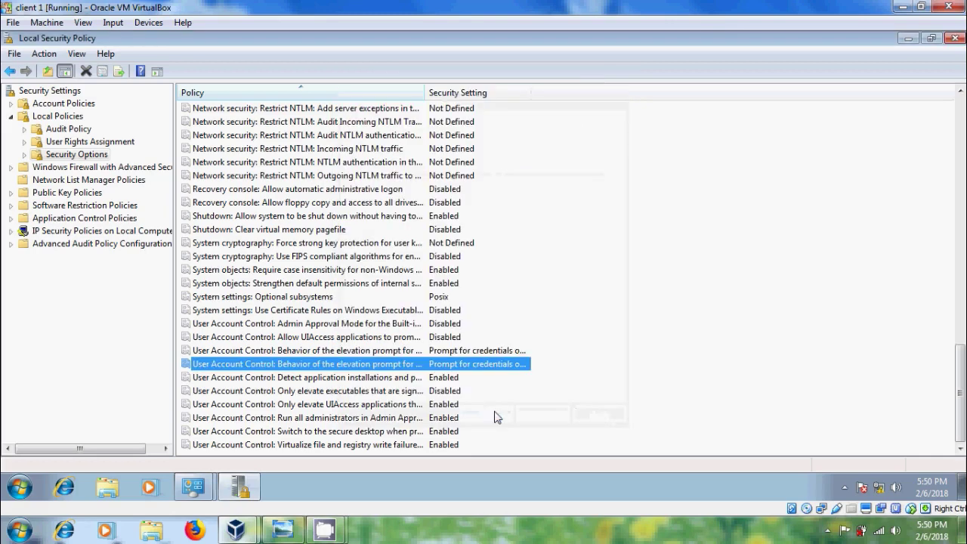
Step: Close Local Security Policy and minimize the Control Panel window to return to the virtual machine's desktop
{"action": "left_click", "coordinate": [954, 39]}
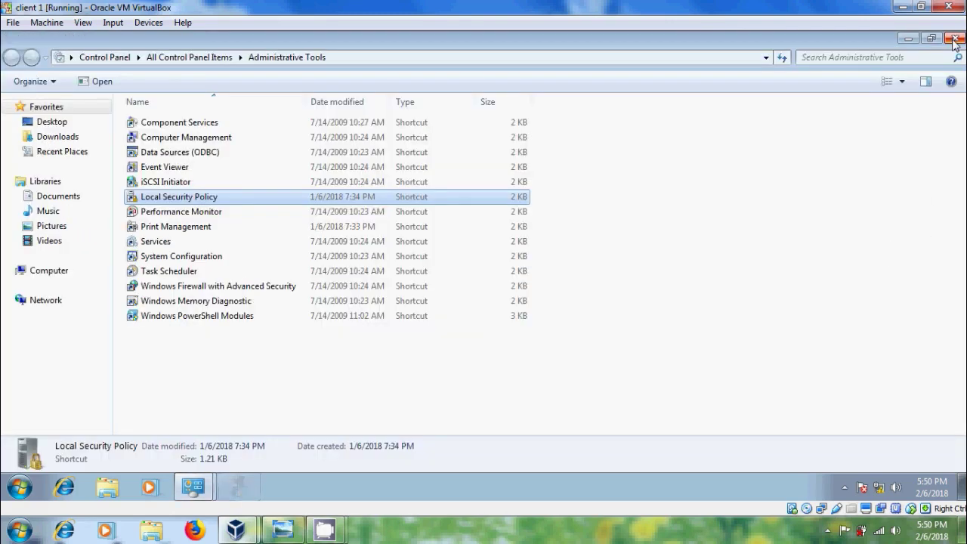
{"action": "key", "text": "BackSpace"}
{"action": "left_click", "coordinate": [910, 40]}
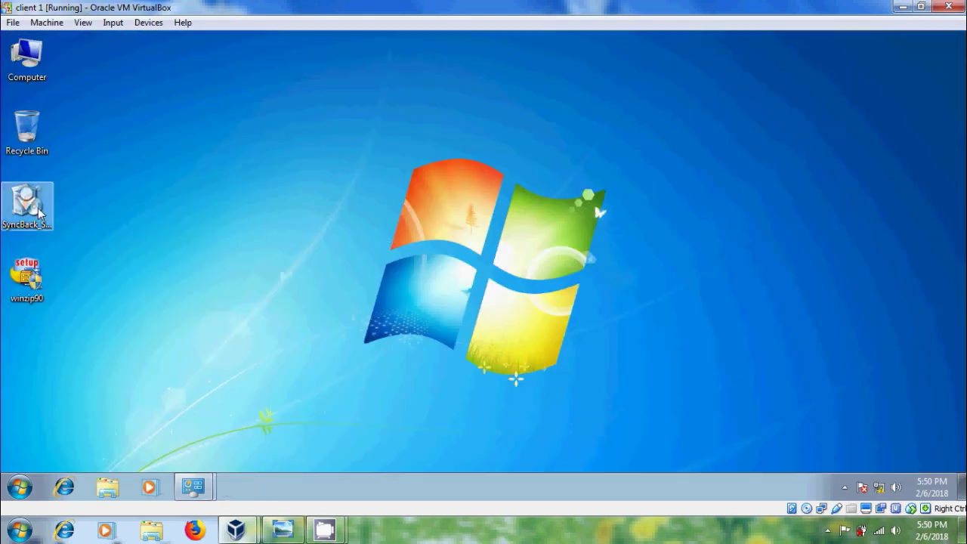
Step: Test-run SyncBack_Setup again, authorize it with the administrator password, and exit setup at the license agreement
{"action": "double_click", "coordinate": [40, 213]}
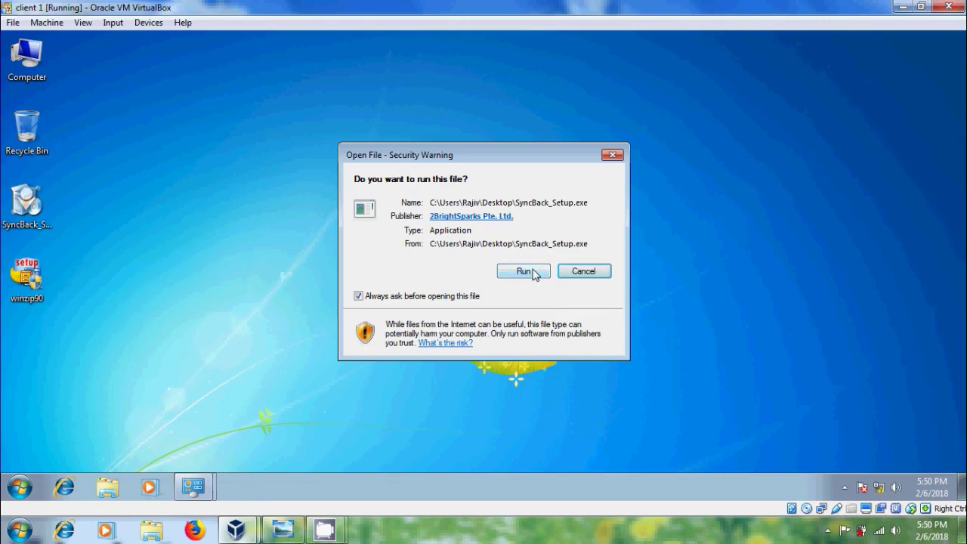
{"action": "left_click", "coordinate": [523, 271]}
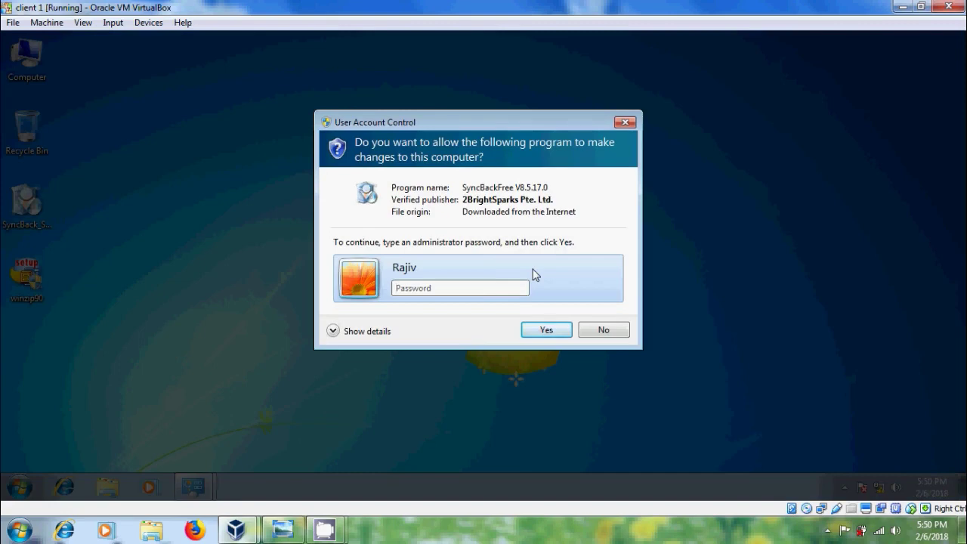
{"action": "type", "text": "•••••••••"}
{"action": "left_click", "coordinate": [559, 335]}
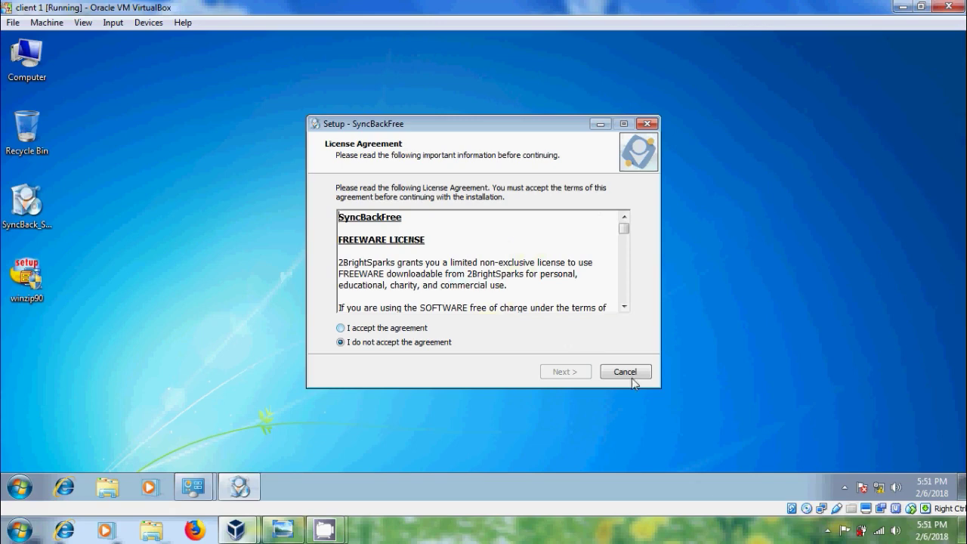
{"action": "left_click", "coordinate": [640, 376]}
{"action": "left_click", "coordinate": [563, 324]}
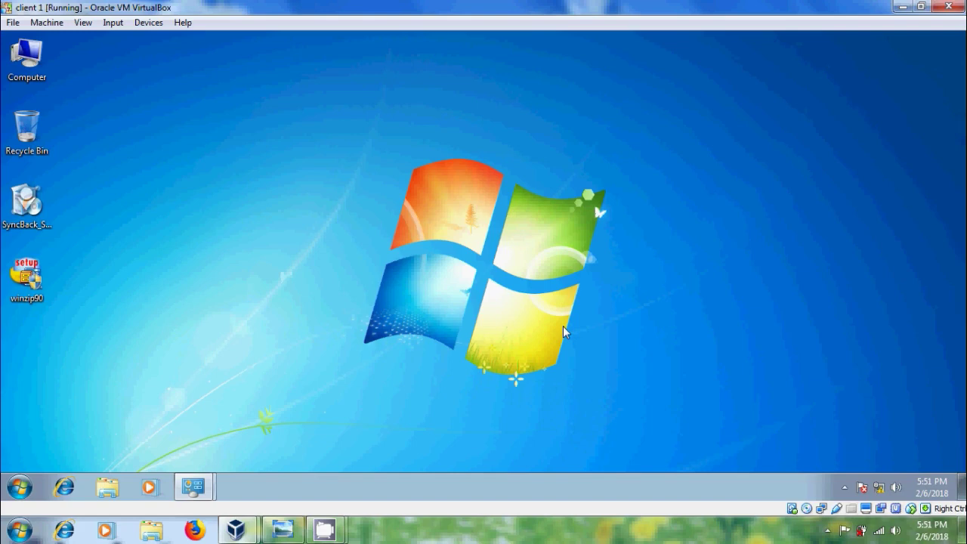
Step: Launch regedit through the Run dialog and authorize Registry Editor with the administrator password
{"action": "key", "text": "super+r"}
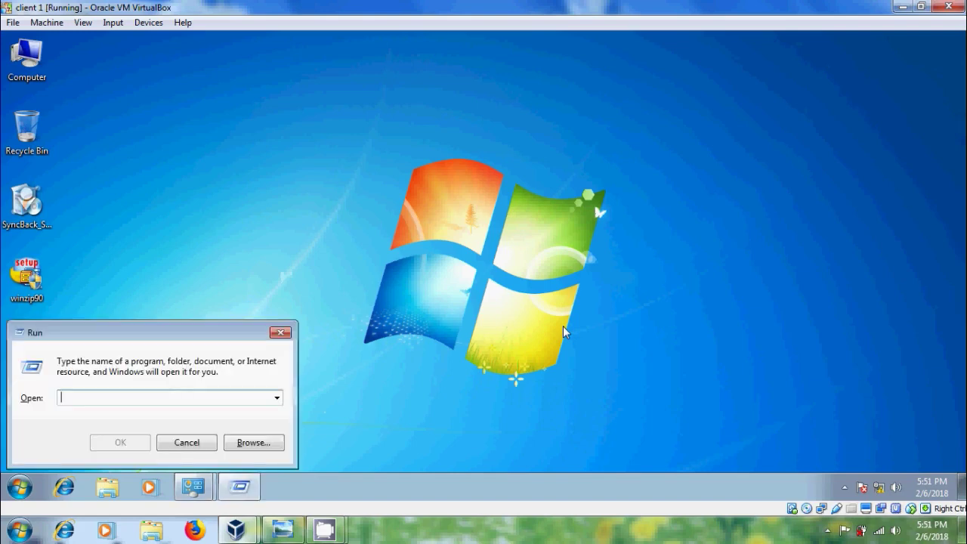
{"action": "type", "text": "regedit"}
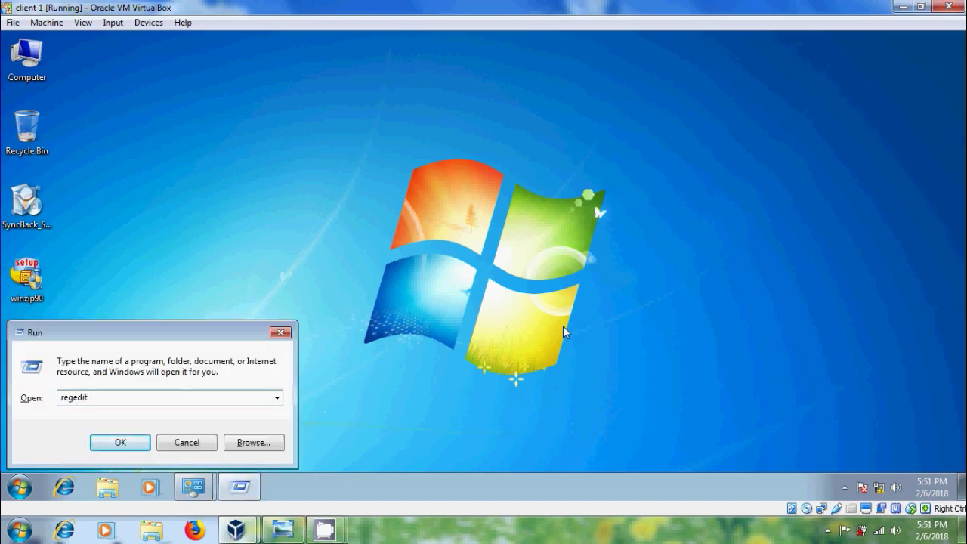
{"action": "key", "text": "Return"}
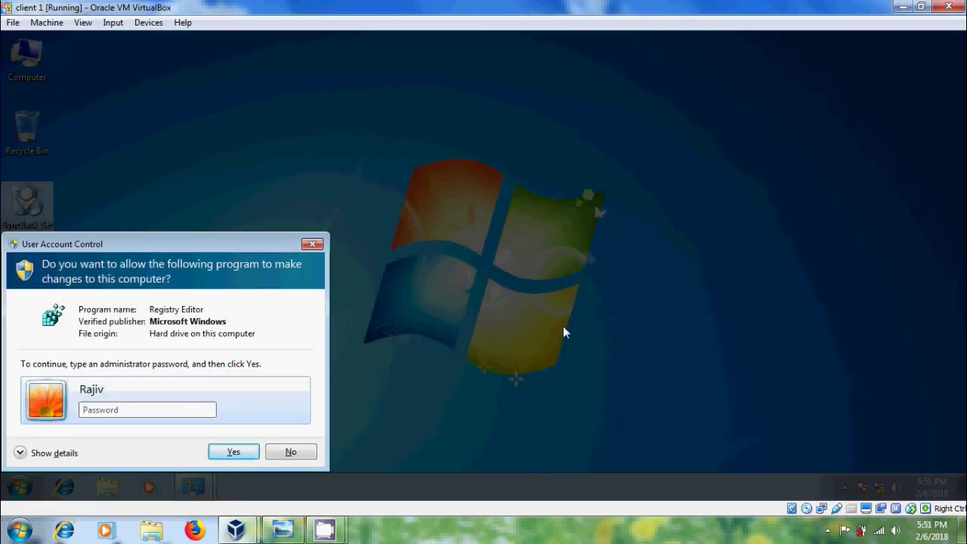
{"action": "type", "text": "***"}
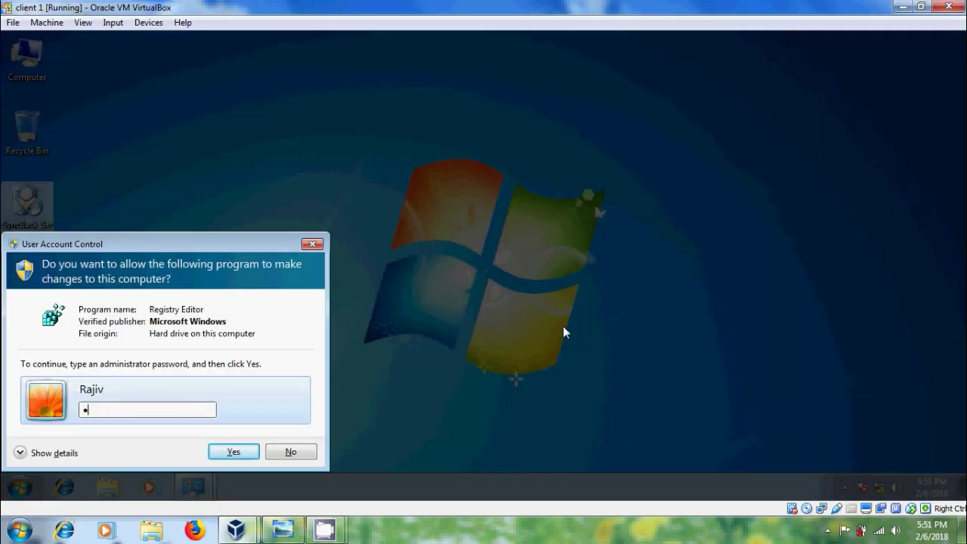
{"action": "type", "text": "******"}
{"action": "key", "text": "Return"}
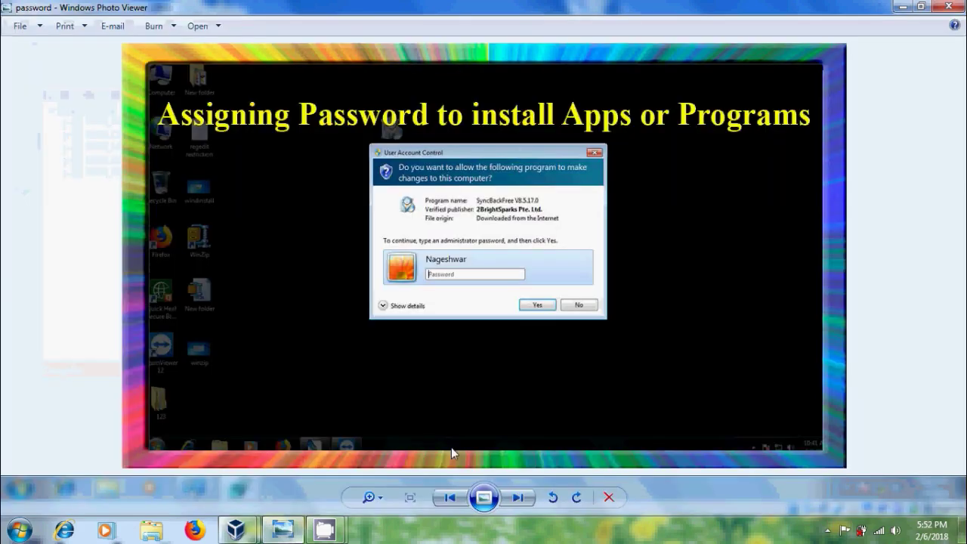
Step: Switch to the password image in Windows Photo Viewer and minimize its window
{"action": "key", "text": "alt+Tab"}
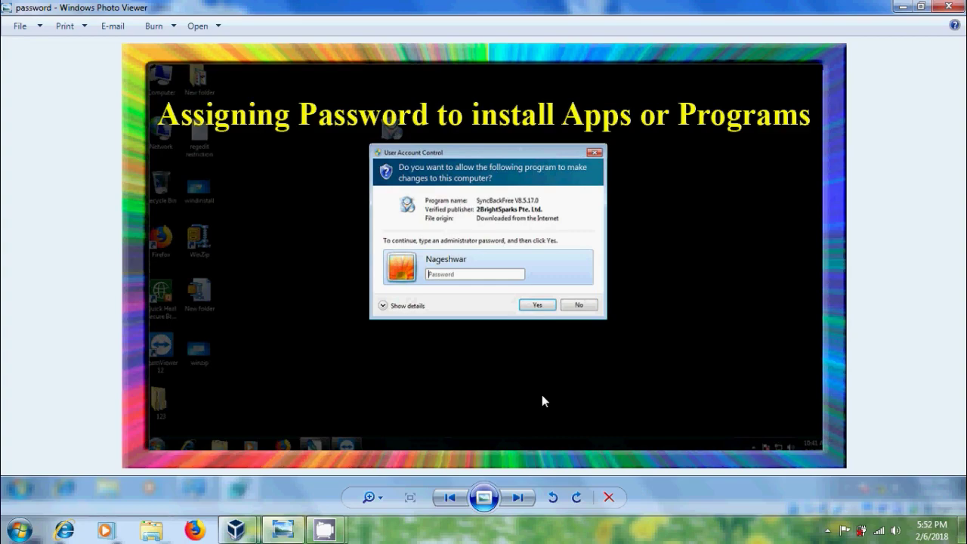
{"action": "left_click", "coordinate": [902, 7]}
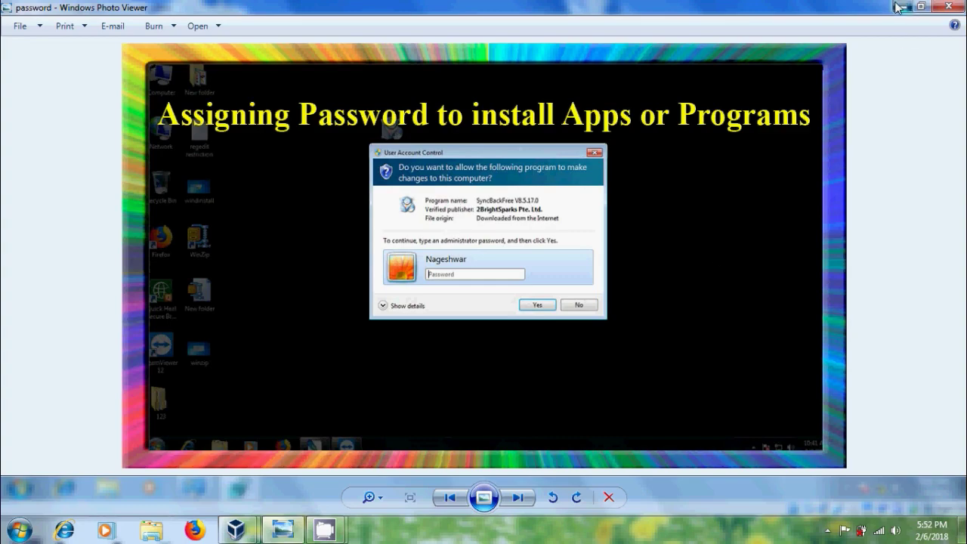